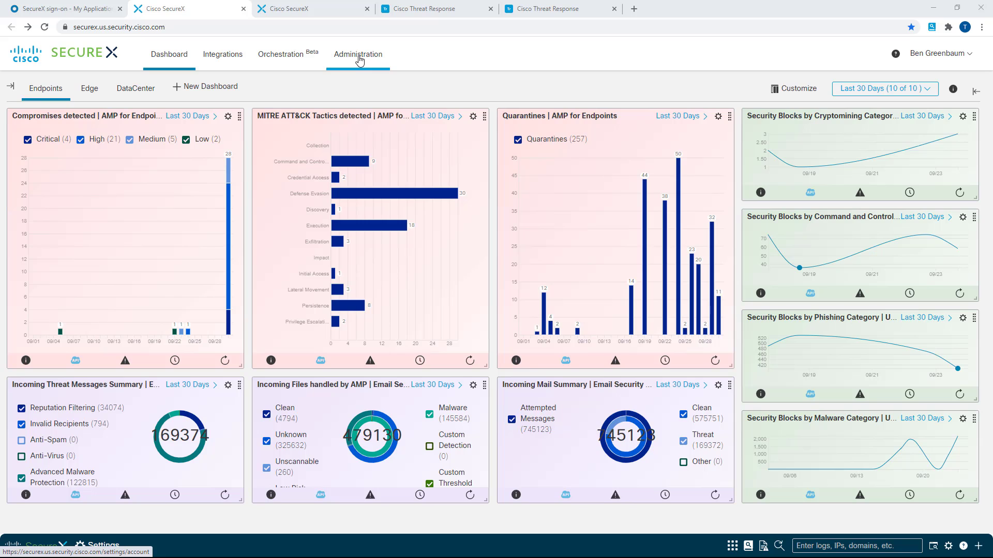
- Open Administration > Integrations and scroll the module cards, checking each Integrated or error badge
left_click(360, 61)
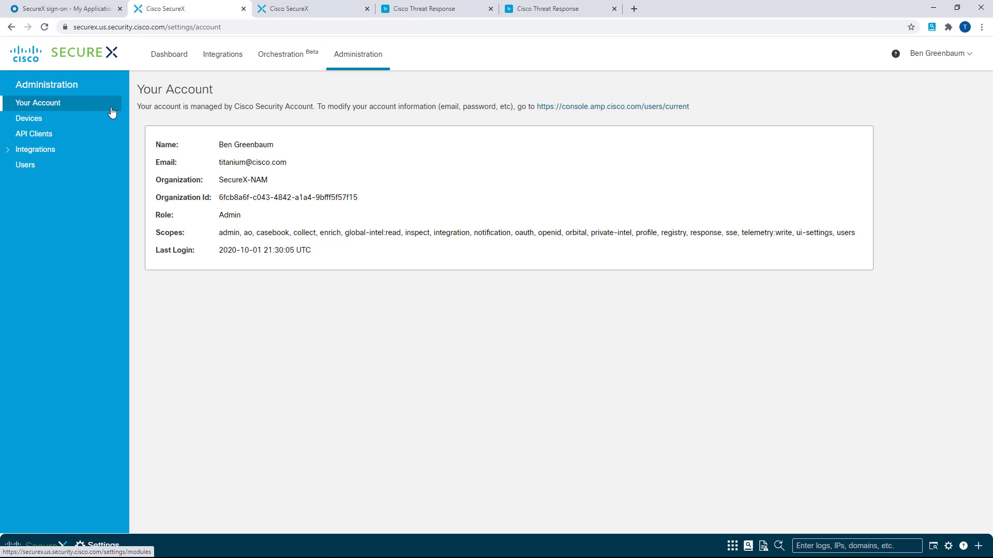
left_click(59, 151)
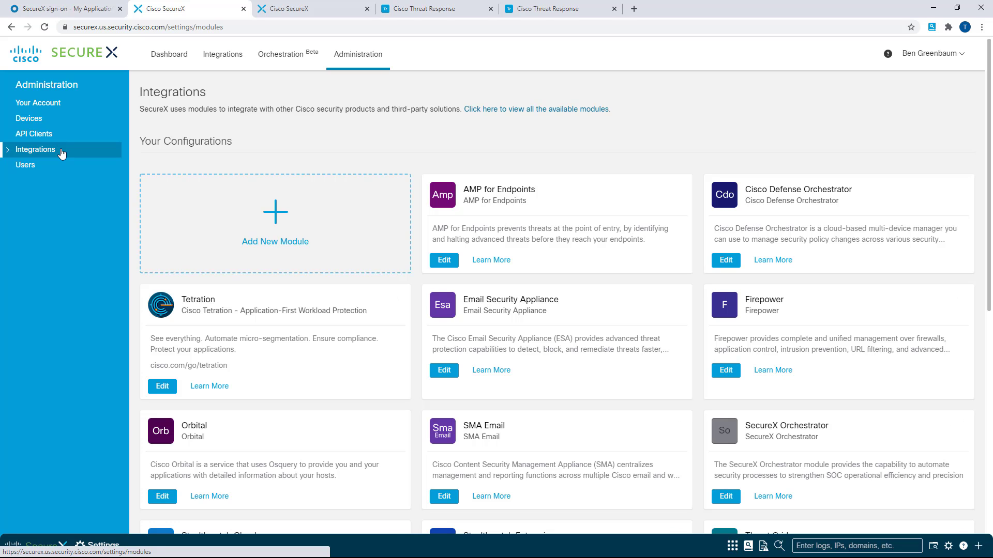
scroll(500, 173, "down", 7)
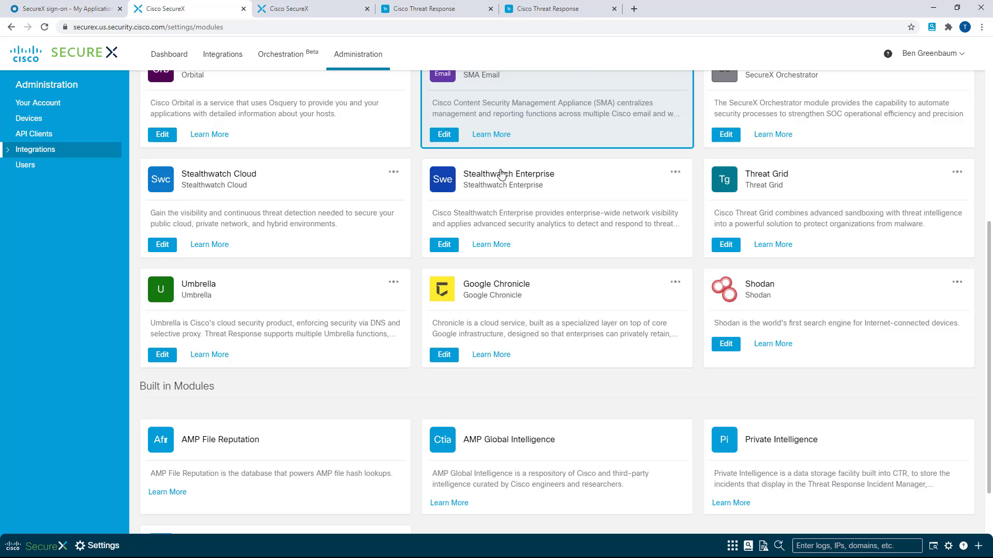
scroll(500, 174, "down", 2)
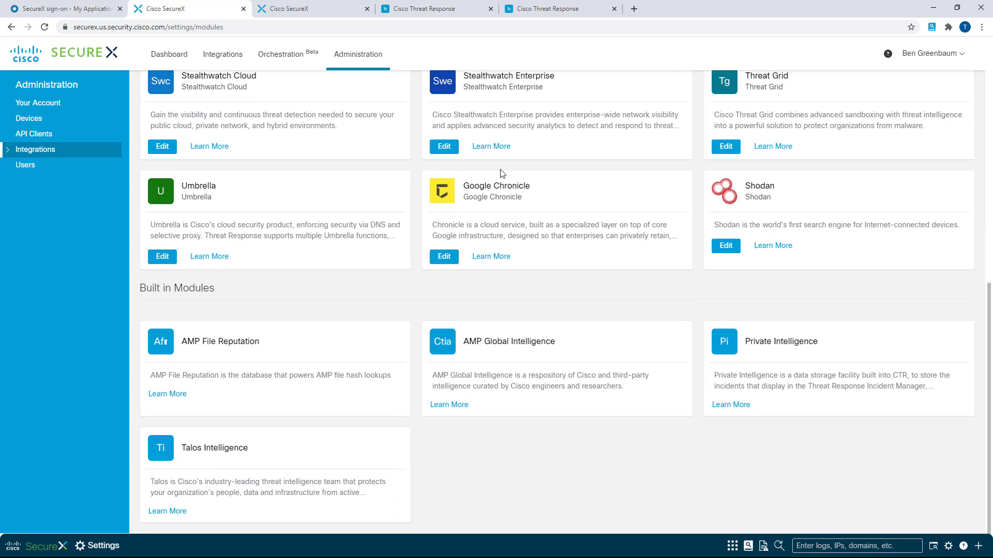
scroll(501, 173, "up", 10)
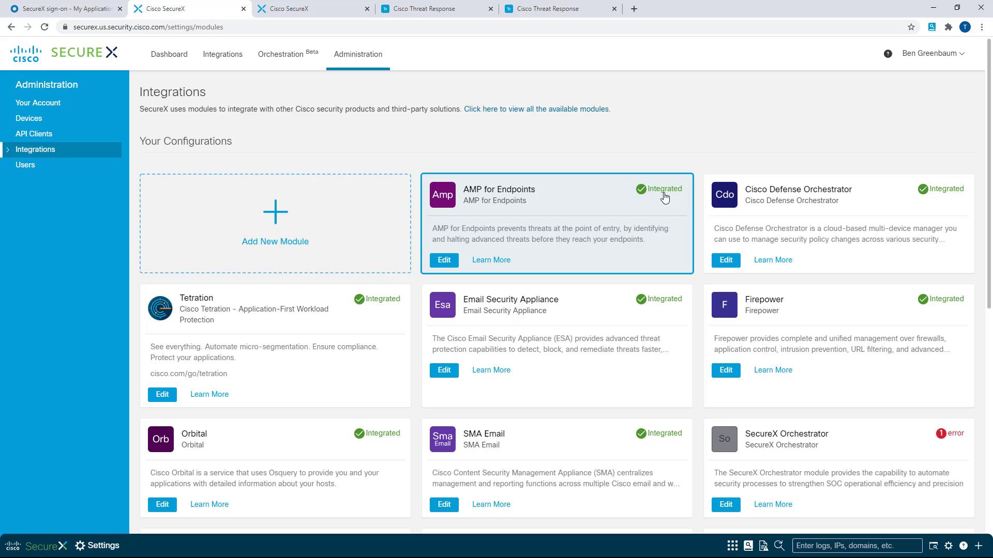
scroll(953, 393, "down", 2)
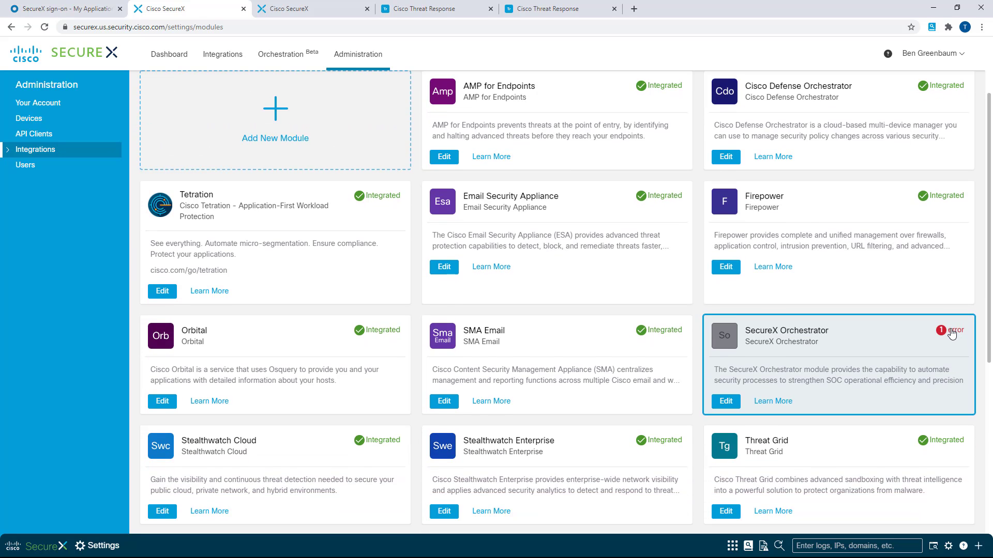
scroll(952, 334, "down", 6)
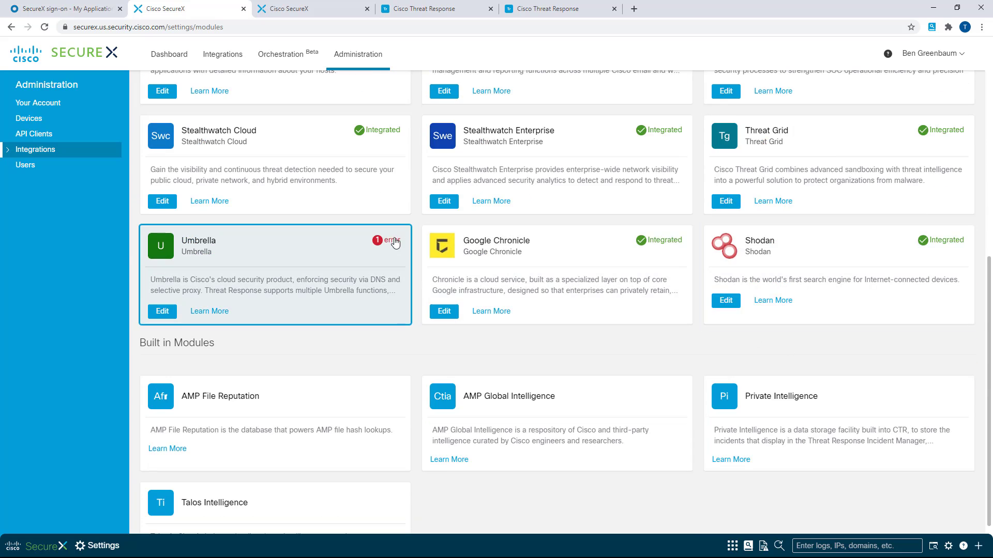
mouse_move(392, 243)
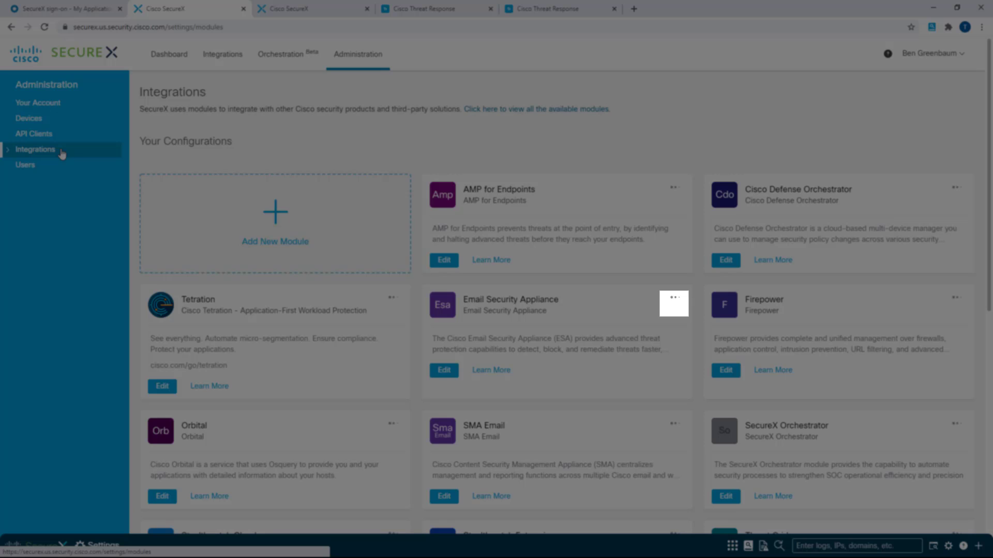
scroll(496, 169, "down", 3)
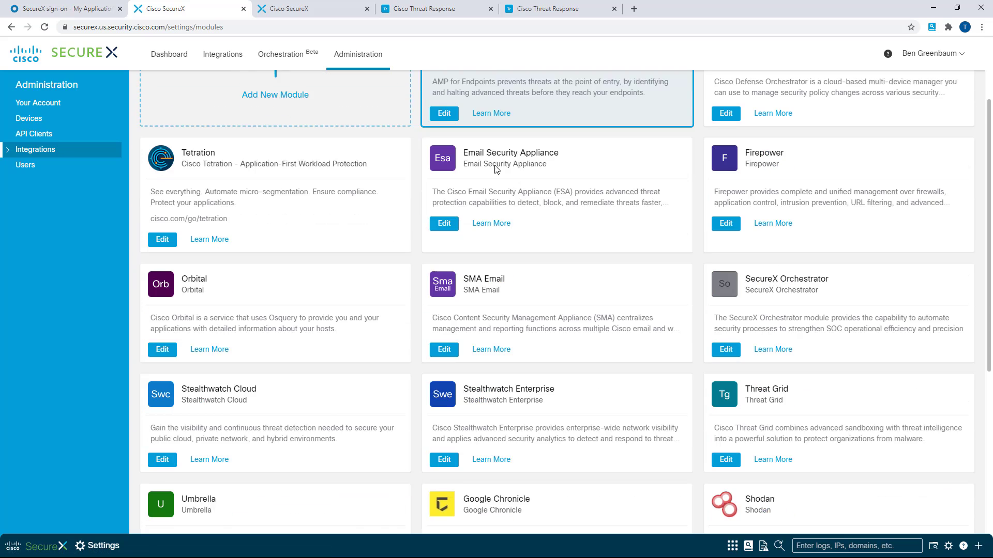
scroll(496, 169, "down", 5)
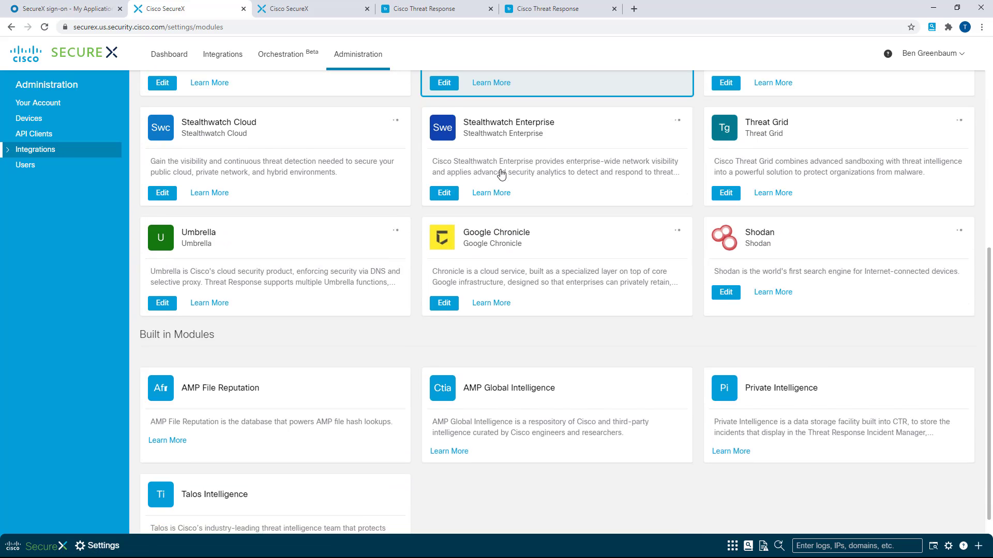
scroll(501, 173, "down", 1)
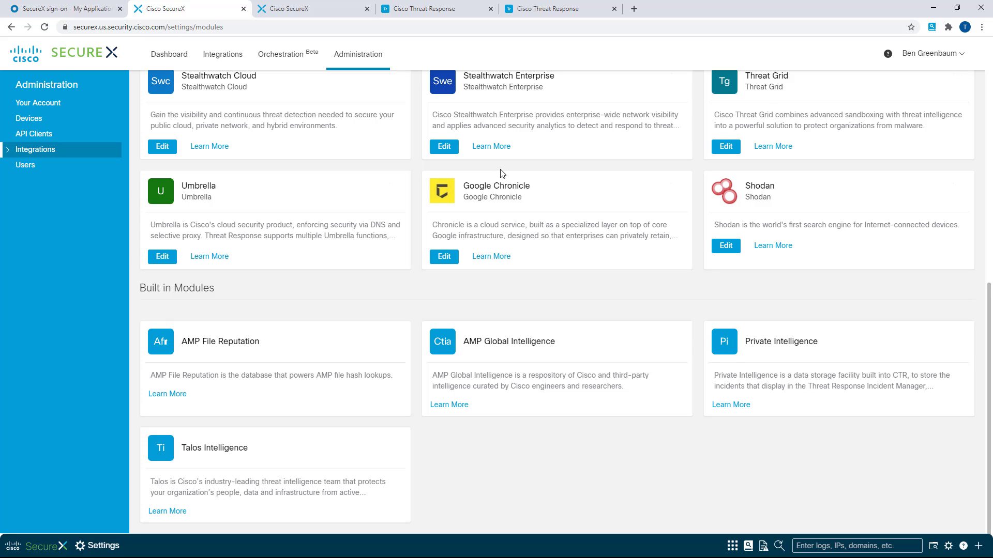
scroll(501, 173, "up", 8)
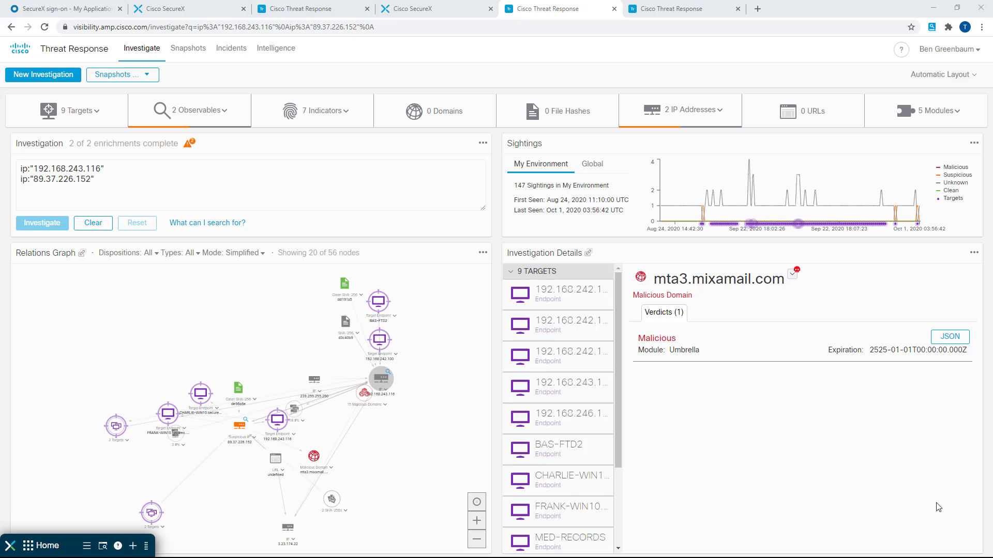
- Pan the relations graph, select the SHA-256 node, then focus on endpoint 192.168.243.116
left_click_drag(393, 455, 359, 440)
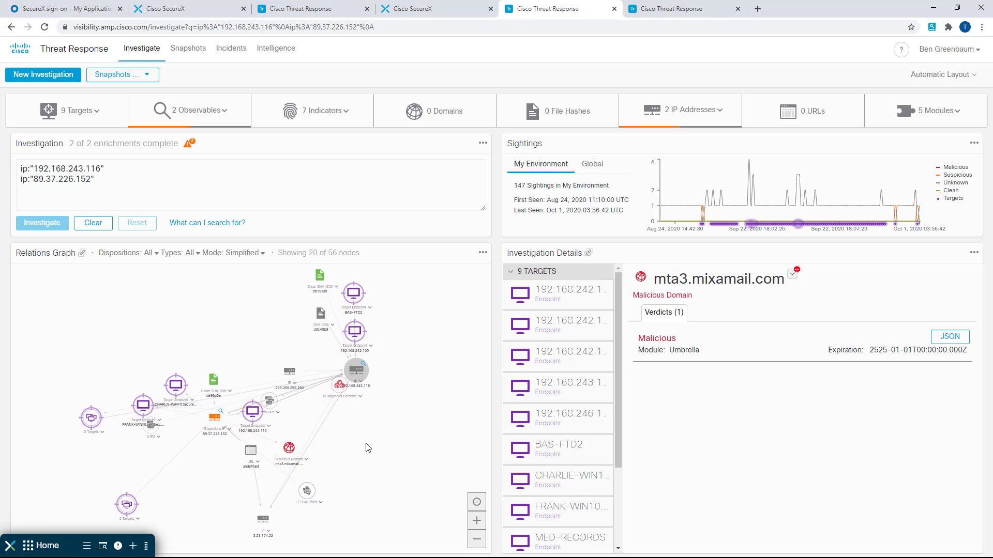
left_click(320, 315)
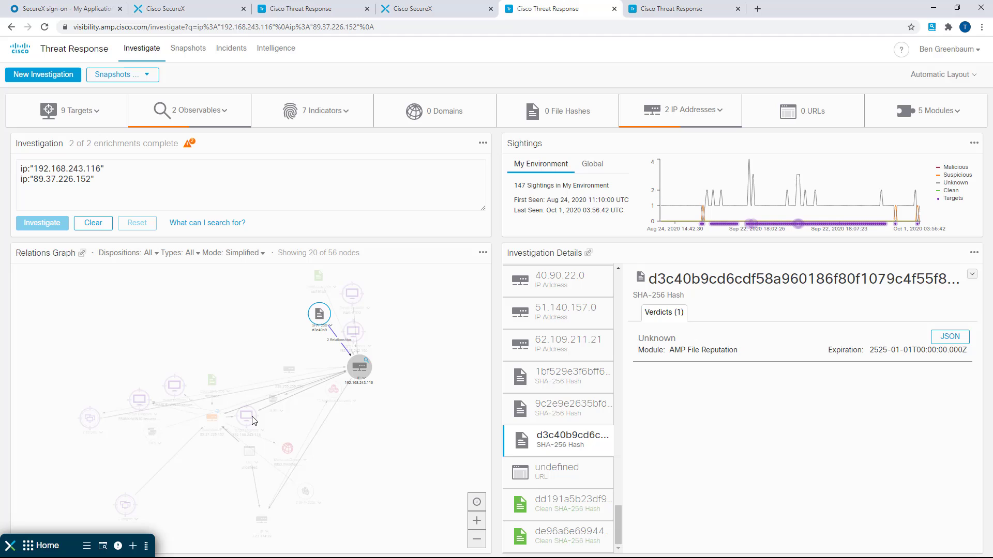
left_click_drag(253, 420, 291, 426)
left_click(290, 426)
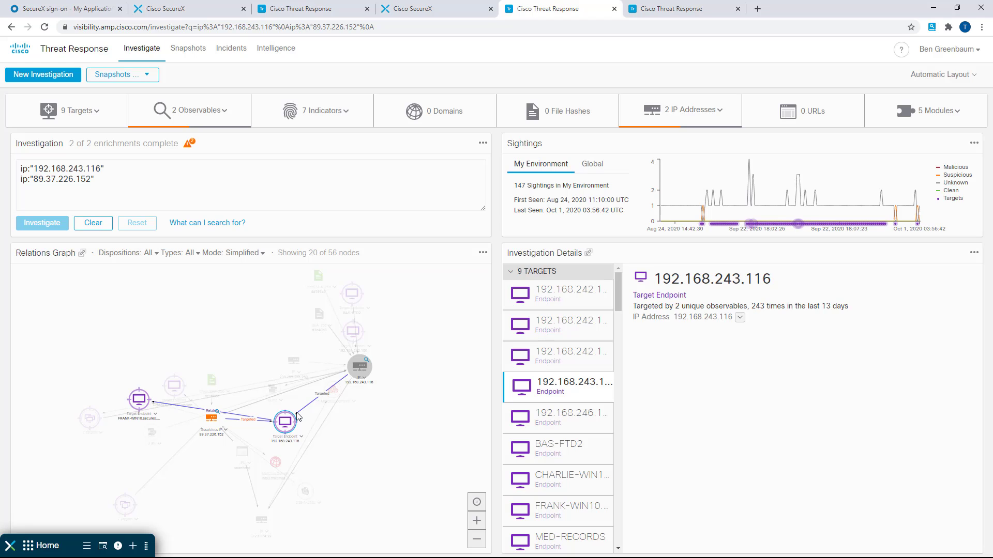
left_click(484, 254)
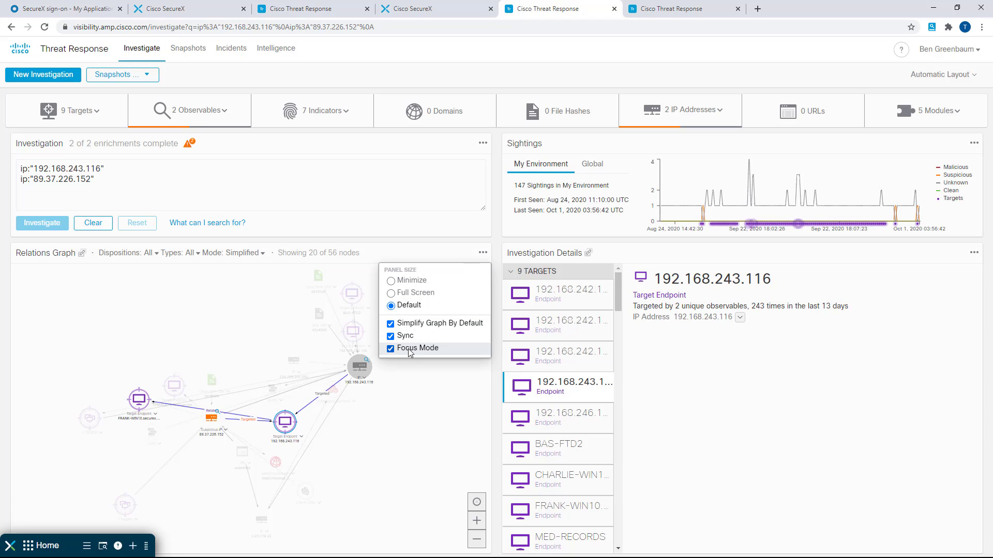
left_click(465, 256)
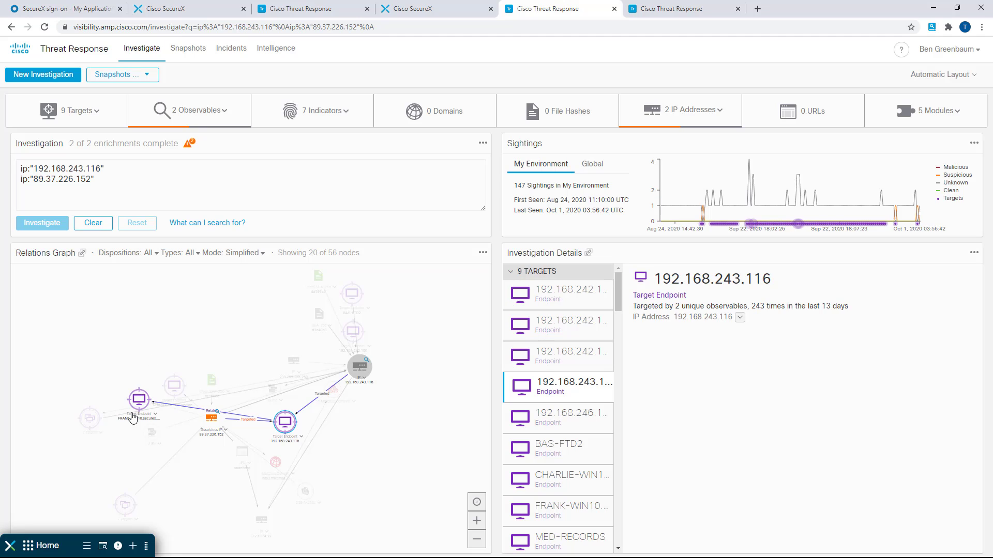
- Inspect nodes 192.168.242.102 and 239.255.255.250, ending on malicious domain mta3.mixamail.com
left_click(92, 422)
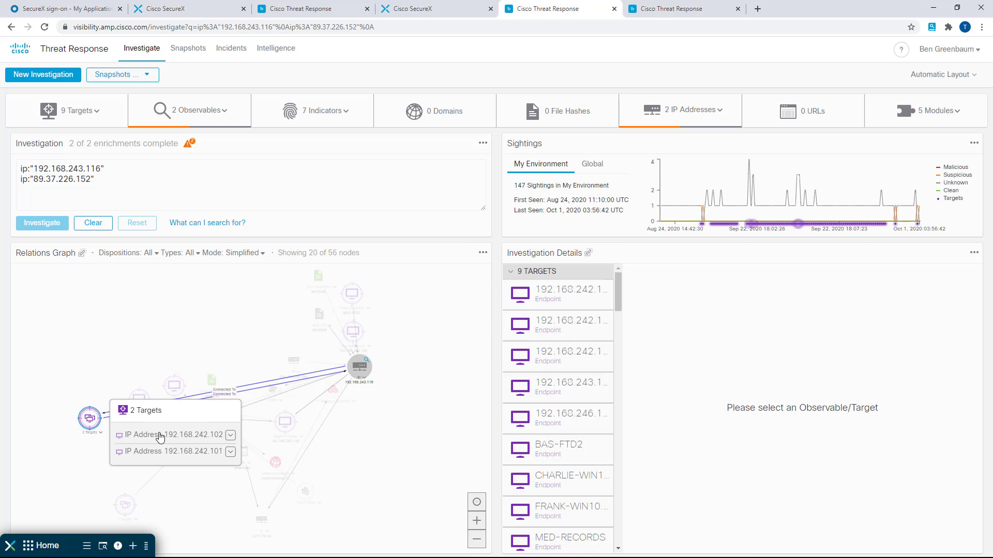
left_click(160, 436)
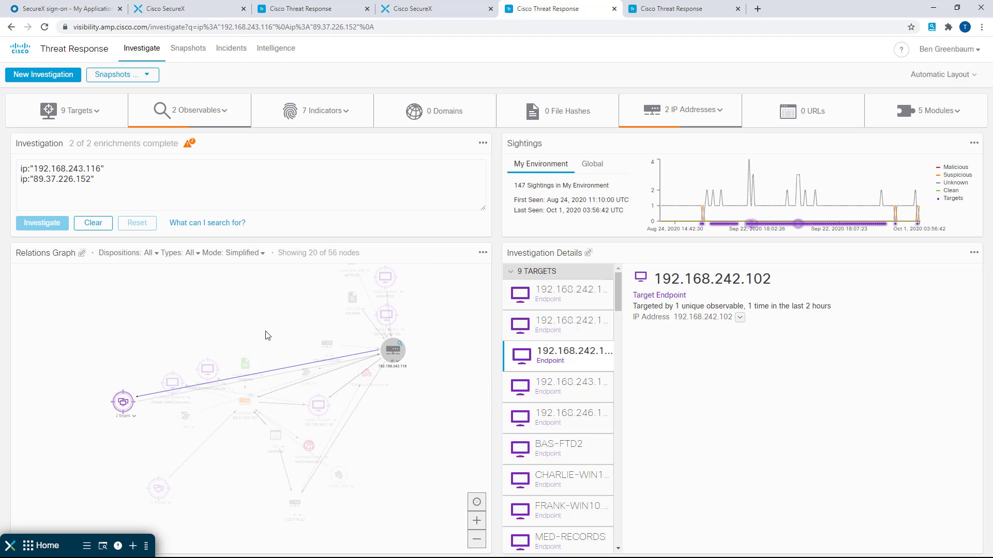
left_click(327, 345)
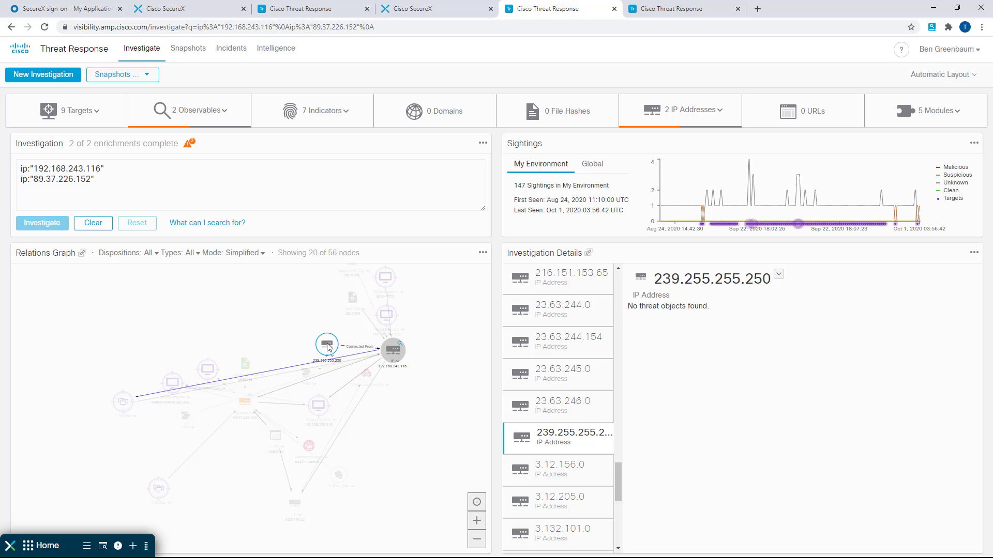
left_click(309, 446)
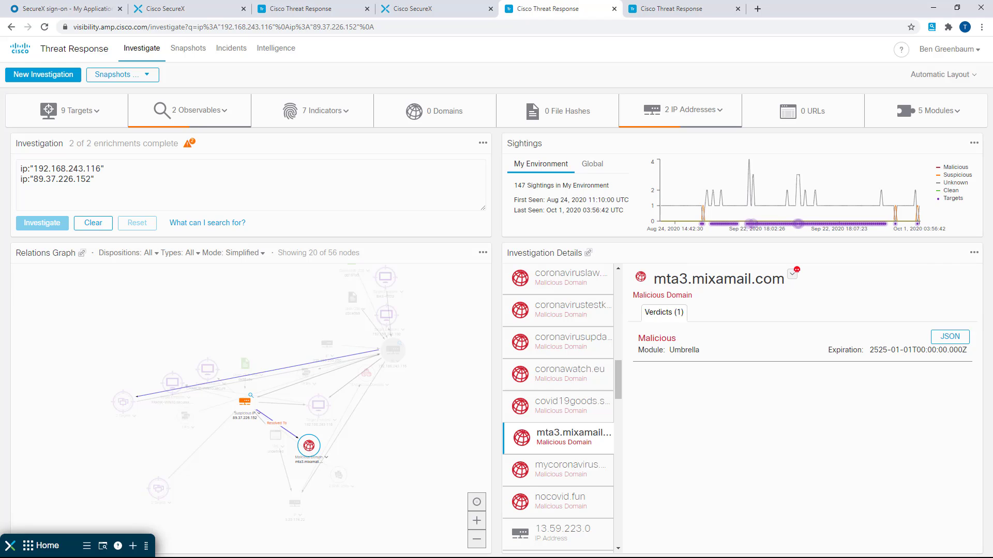
- Turn off Sync in Investigation Details, then view coronavirustestkit.shop and IP 13.59.223.0
left_click(974, 253)
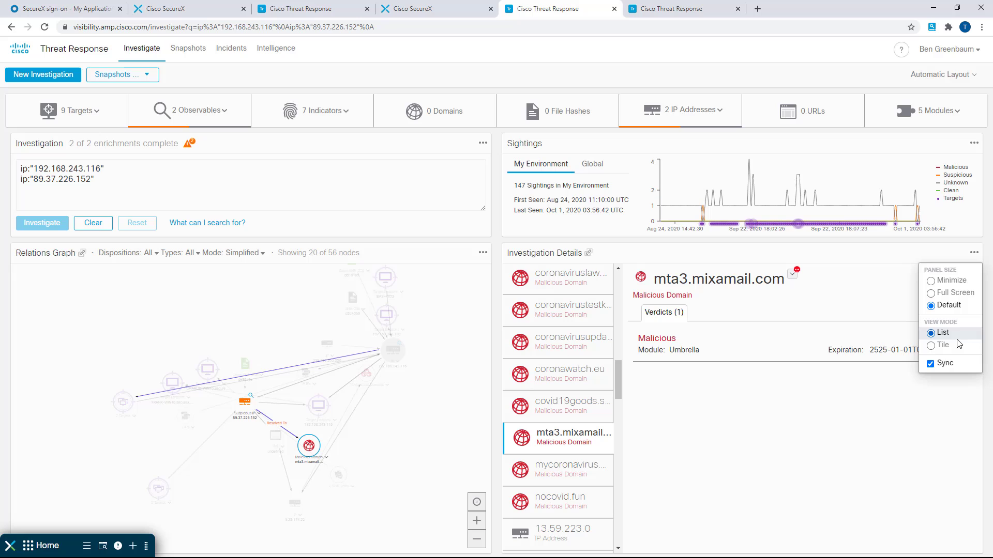
left_click(935, 365)
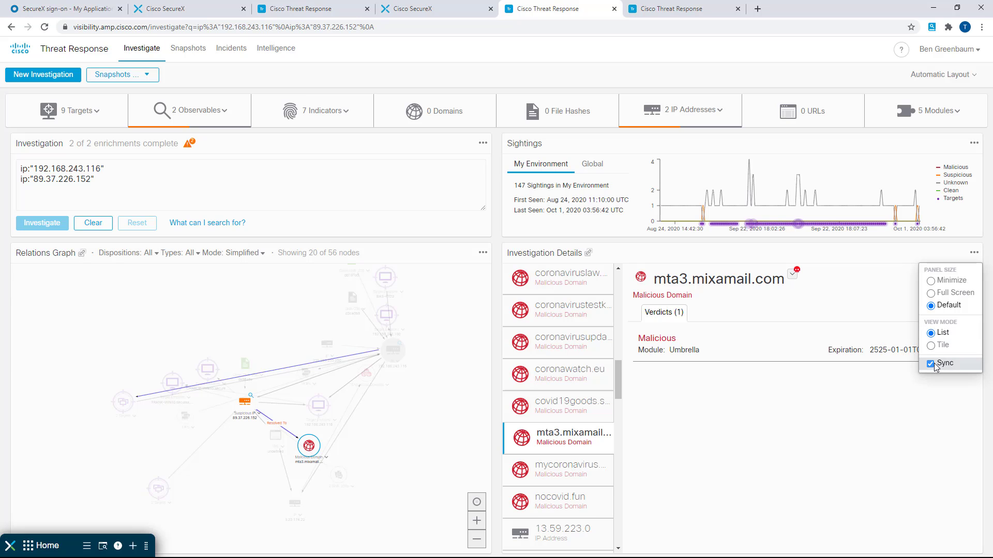
left_click(575, 323)
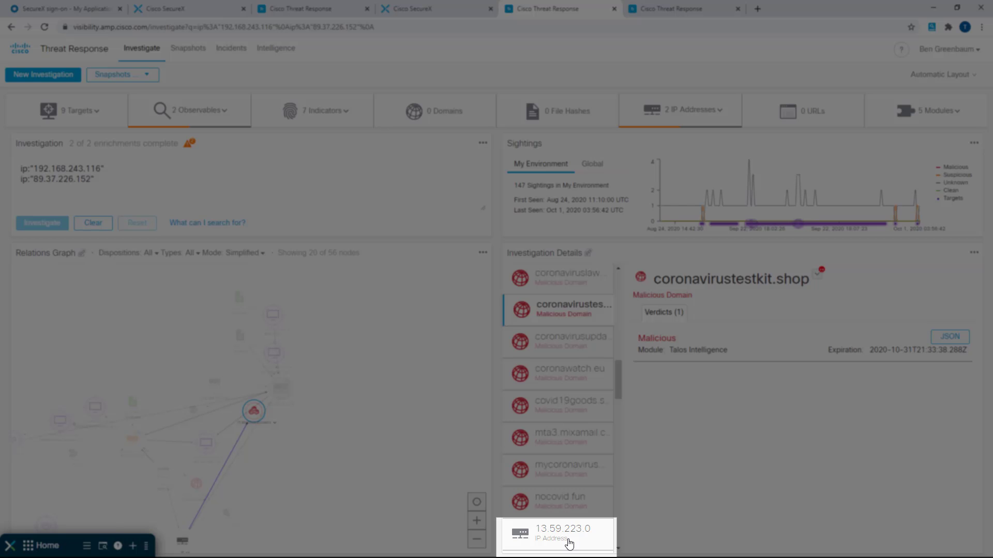
left_click(568, 540)
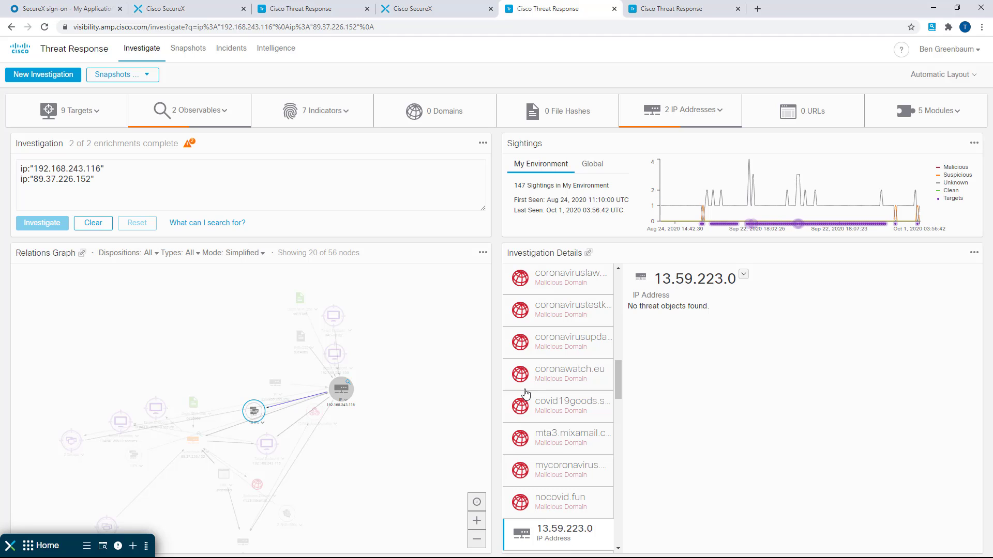
scroll(562, 364, "up", 5)
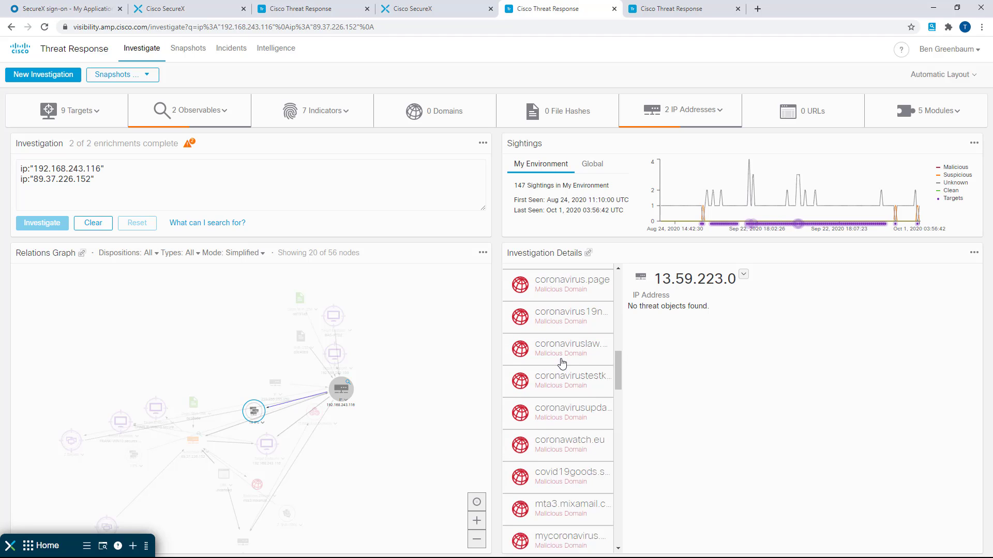
scroll(562, 364, "up", 5)
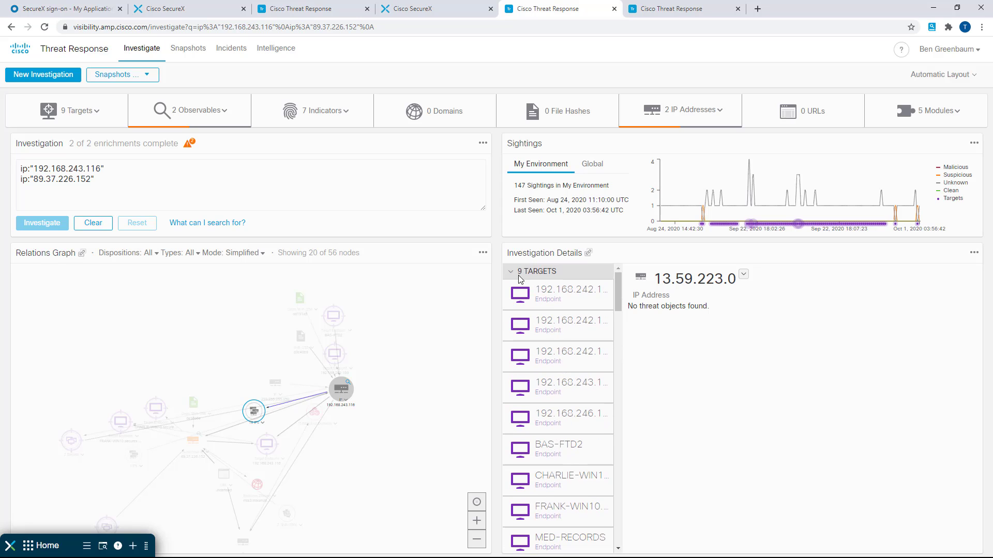
- Collapse the 9 Targets, 2 Investigated and 51 Related groups, then re-expand 2 Investigated
left_click(512, 272)
left_click(511, 288)
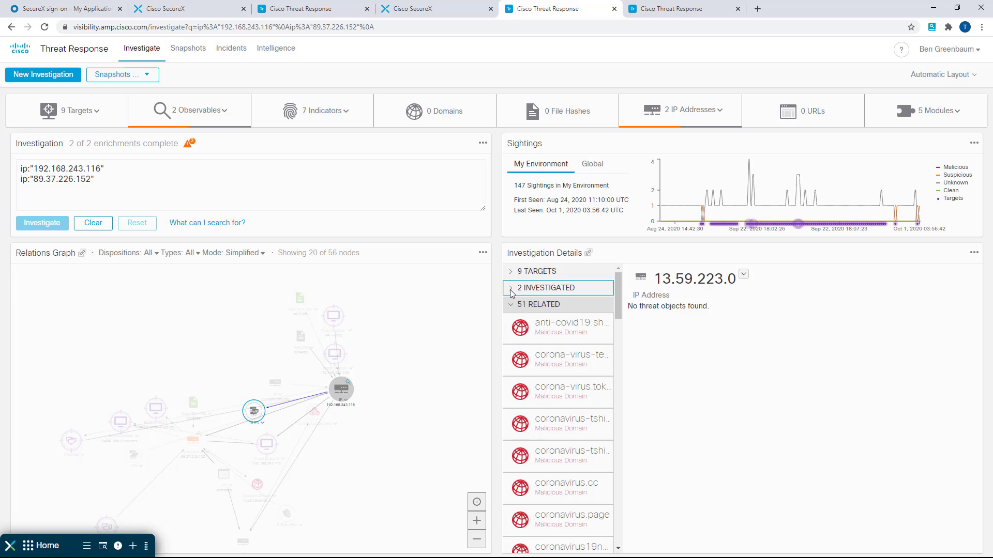
left_click(512, 309)
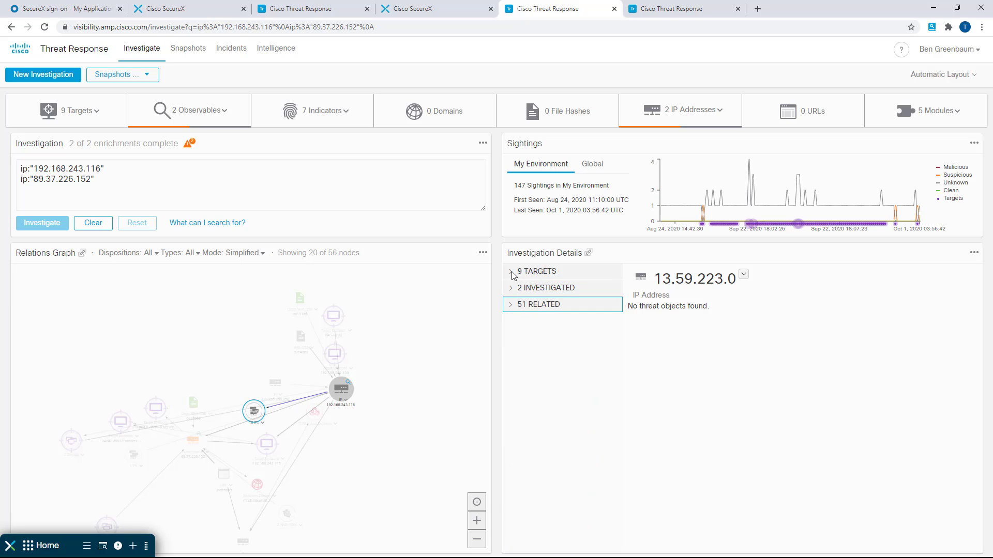
left_click(513, 272)
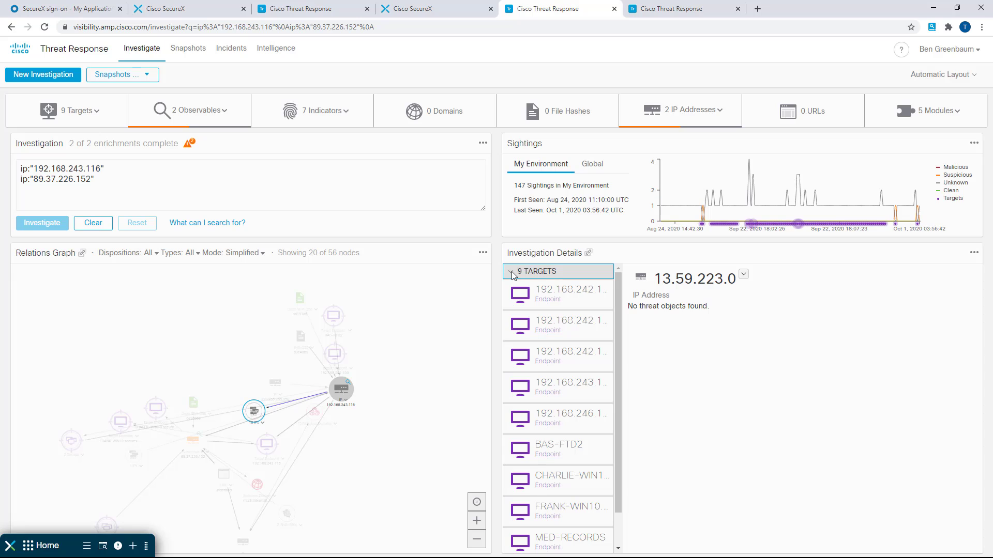
left_click(512, 272)
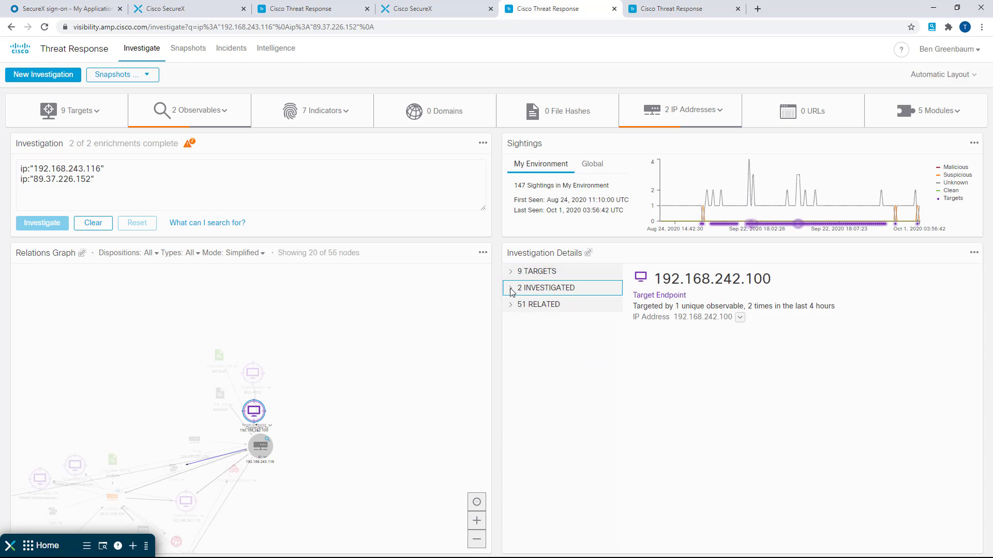
left_click(510, 288)
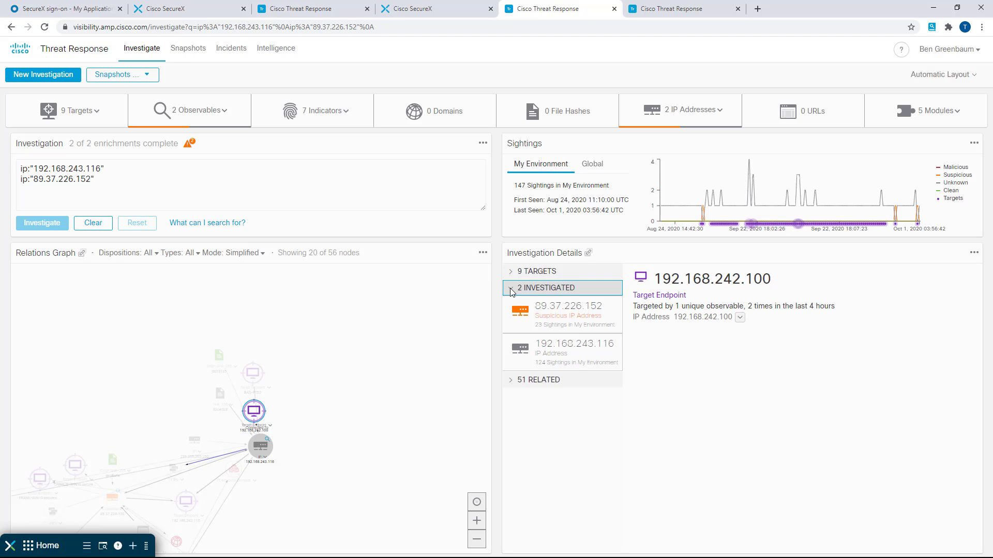
- Select 89.37.226.152, briefly check 192.168.243.116 and anti-covid19.shop, then return to it
left_click(553, 316)
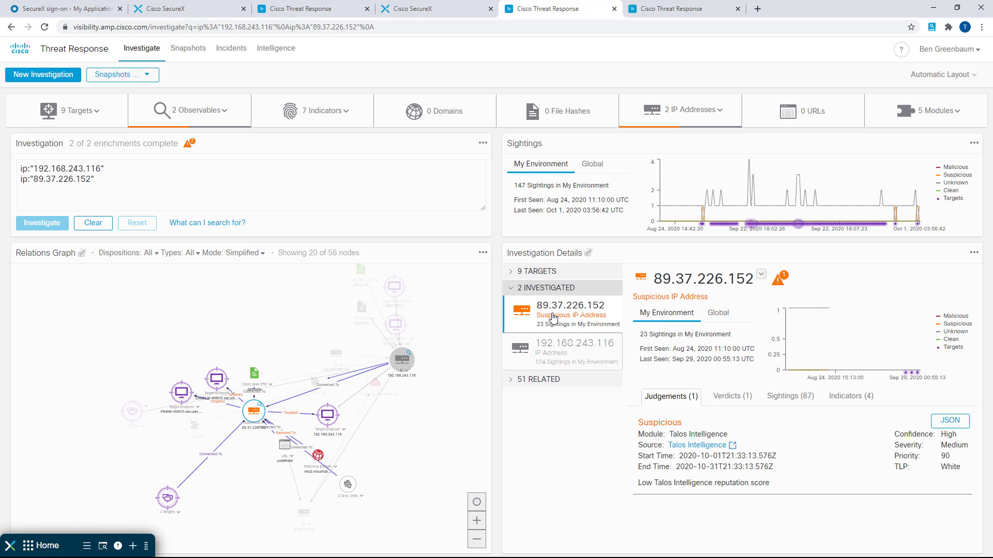
left_click(554, 354)
left_click(512, 381)
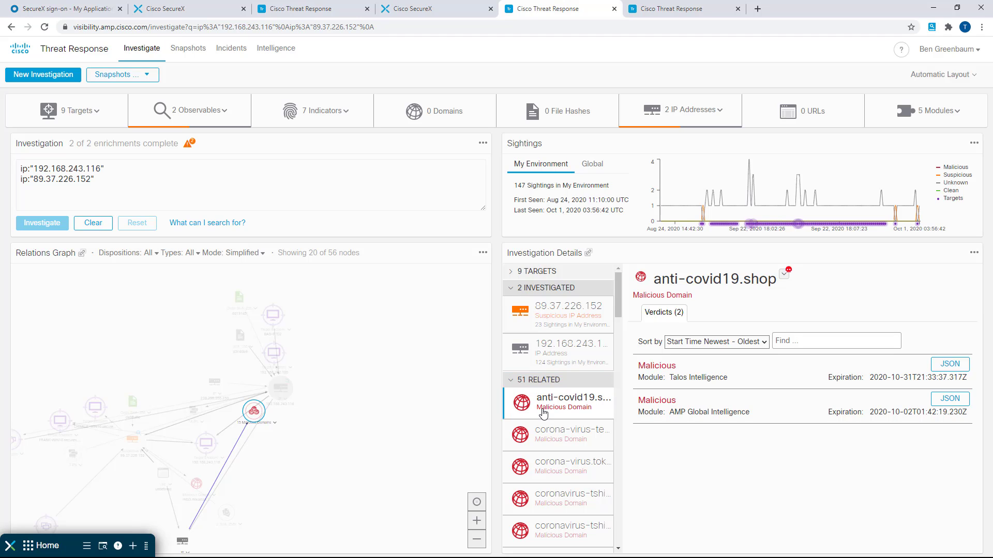
left_click(510, 380)
left_click(557, 318)
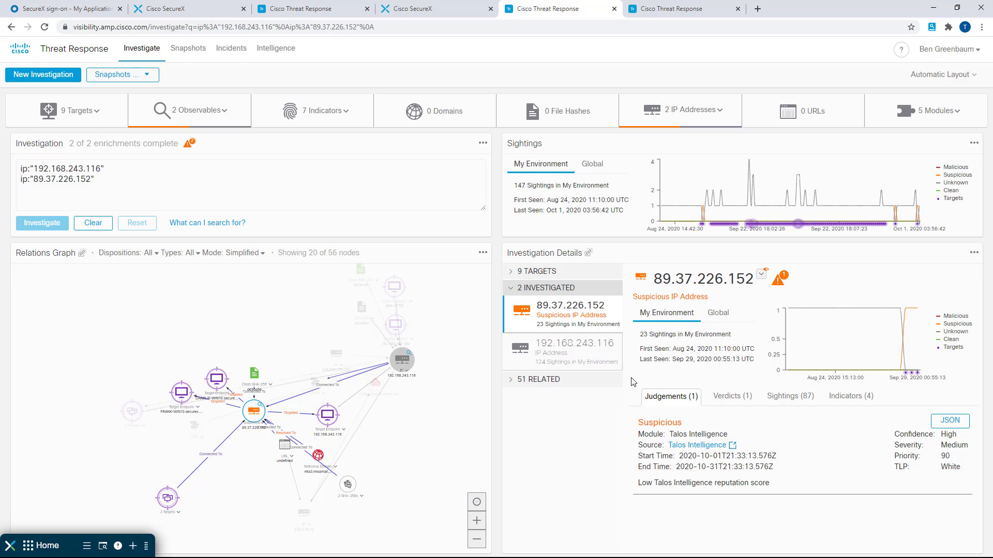
- Review the IP's verdict and filter its 87 sightings to Firepower only
left_click(719, 398)
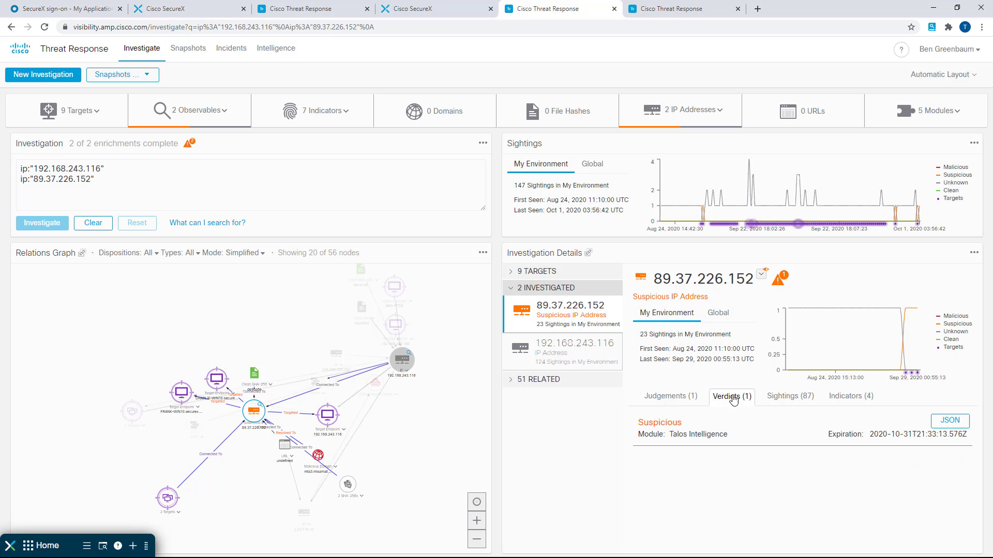
left_click(779, 400)
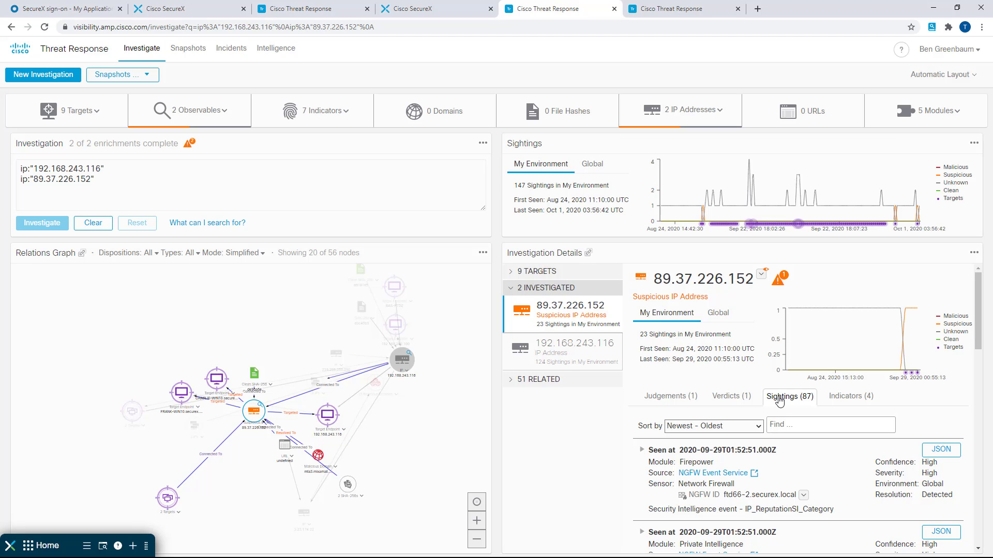
left_click(758, 429)
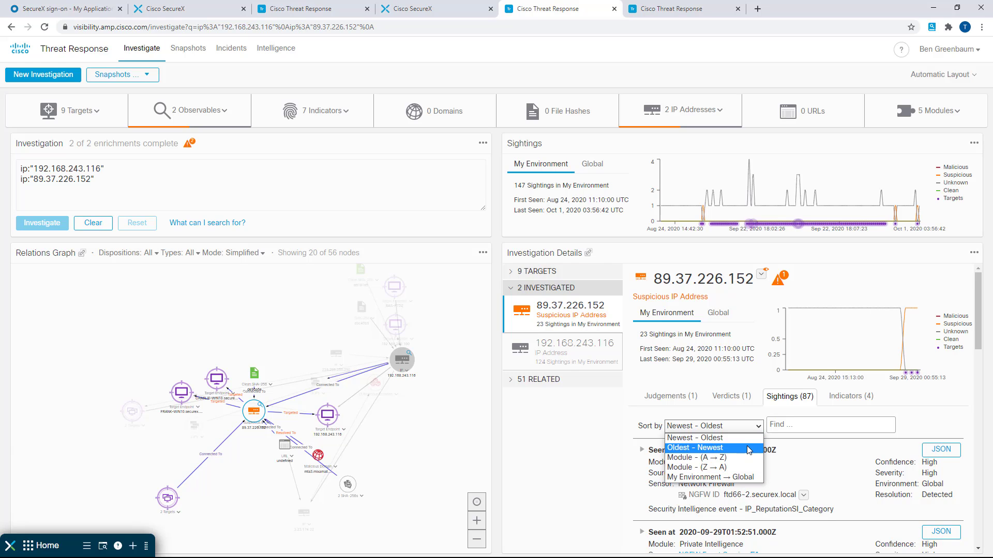
left_click(791, 425)
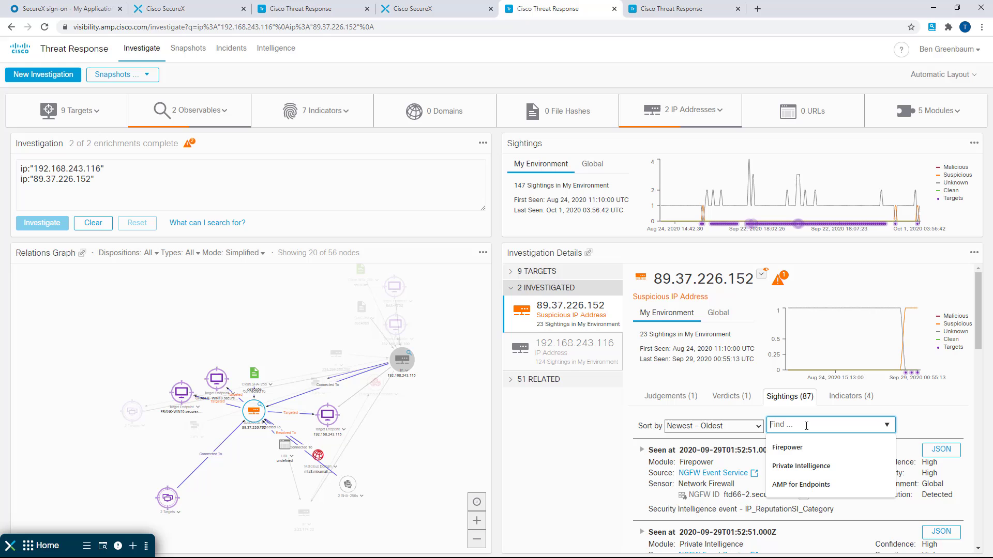
left_click(815, 452)
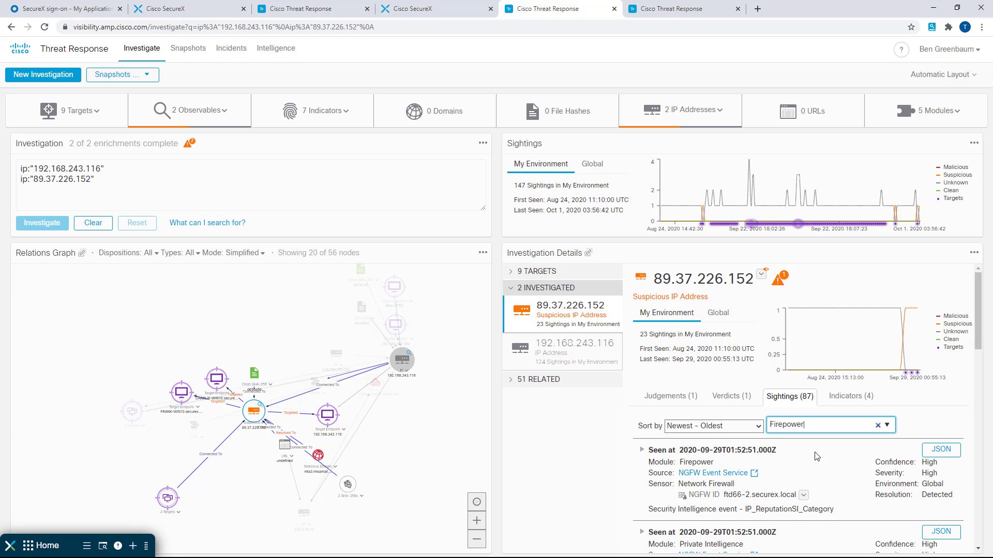
- Filter the IP's four indicators to those from Google Chronicle
left_click(855, 398)
left_click(840, 426)
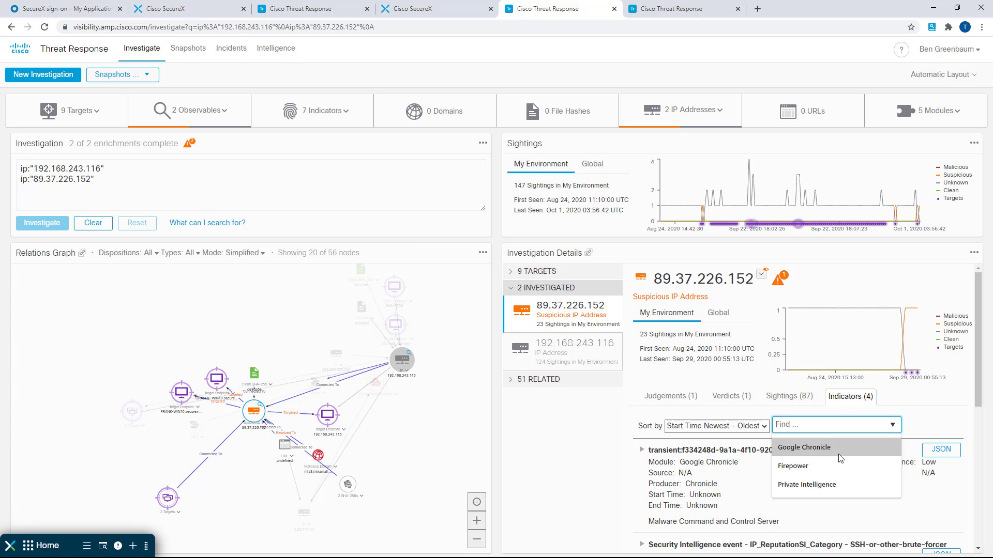
left_click(838, 456)
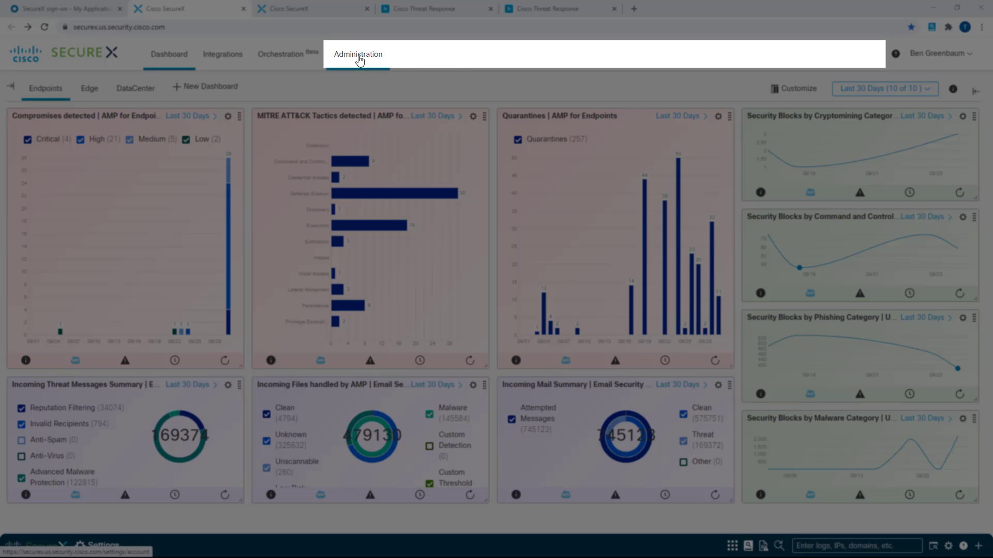
- Return to the Administration Integrations page listing module statuses, SecureX Orchestrator showing an error
left_click(360, 60)
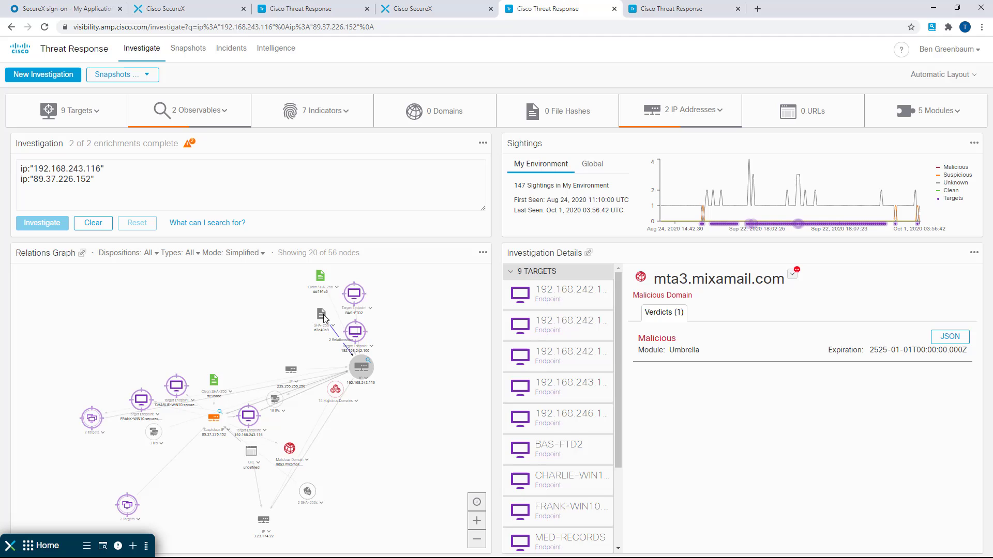
- Select the SHA-256, 192.168.243.116, 239.255.255.250, mta3.mixamail.com and coronavirustestkit.shop nodes to sync details
left_click(320, 314)
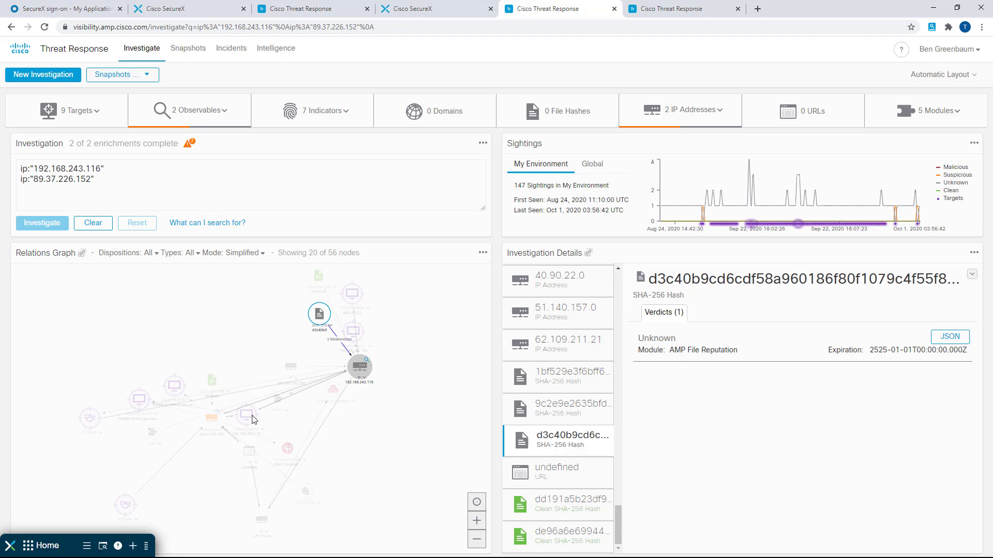
left_click_drag(252, 419, 290, 427)
left_click(290, 428)
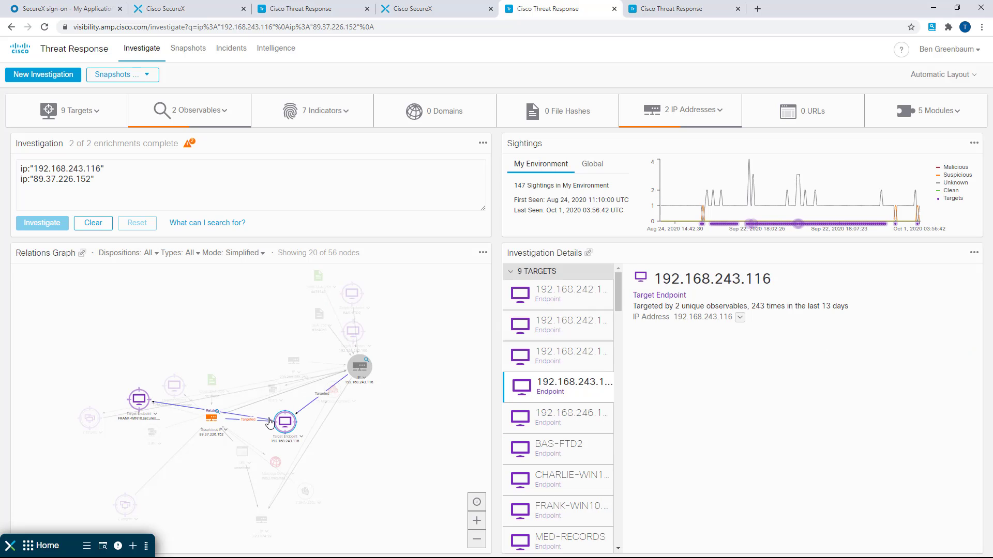
left_click(327, 345)
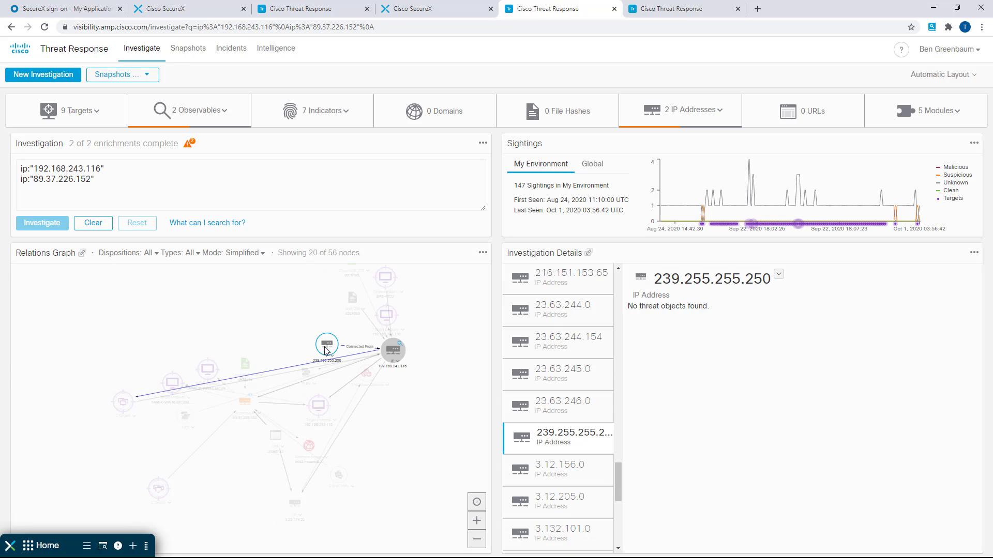
left_click(309, 446)
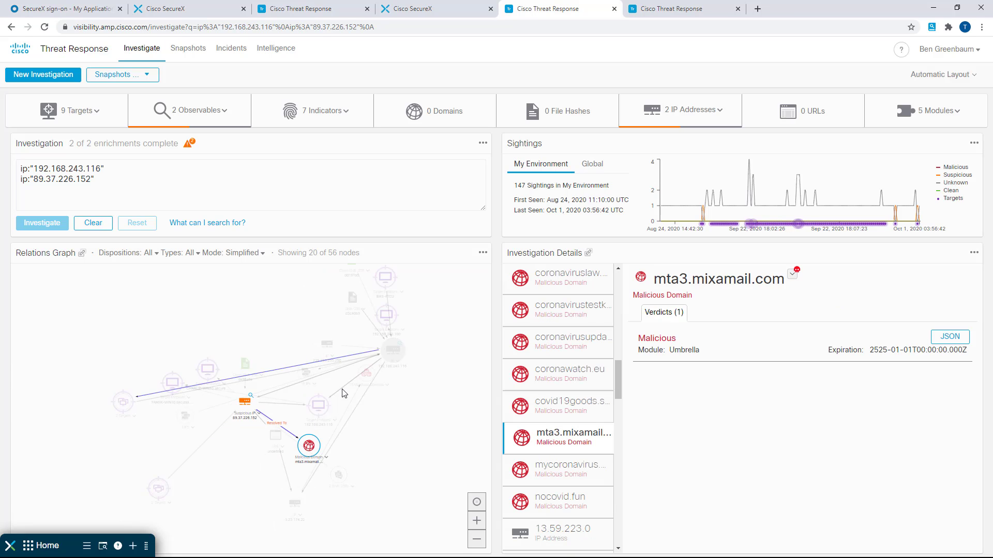
left_click(575, 325)
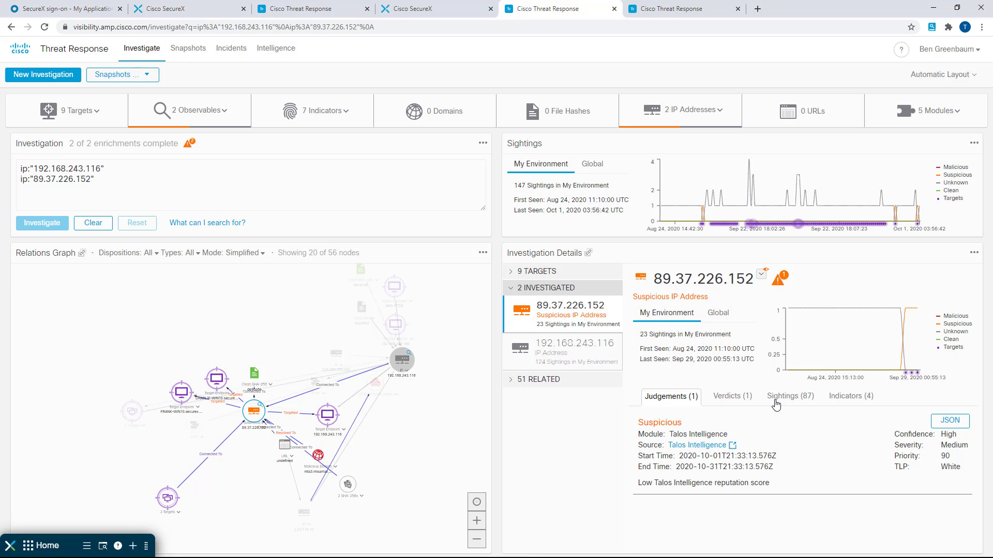
- Sort 89.37.226.152's sightings oldest to newest and filter them to AMP for Endpoints
left_click(777, 397)
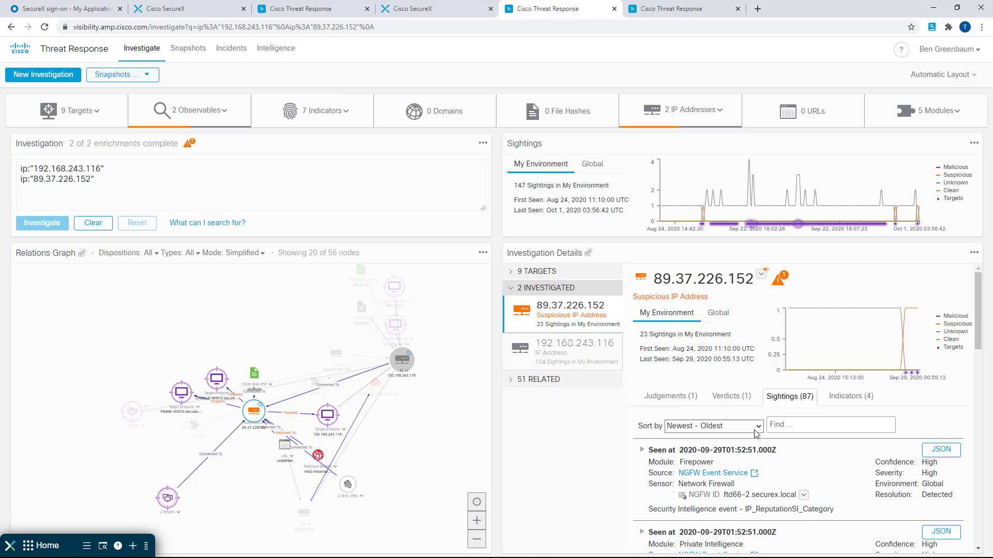
left_click(755, 427)
left_click(731, 447)
left_click(806, 425)
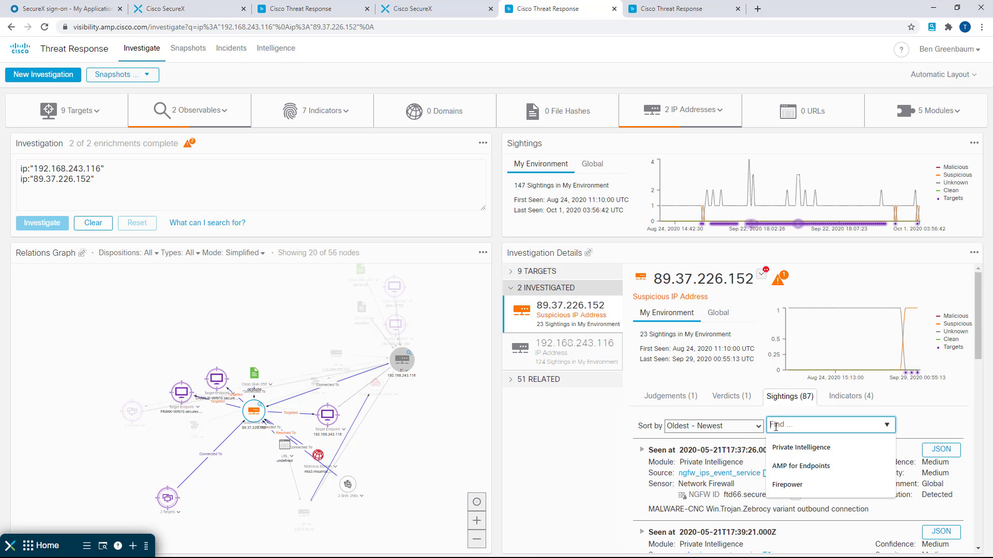
left_click(796, 462)
- View target 192.168.242.100, then expand 51 Related and open coronavirus-tshirt.shop
left_click(531, 273)
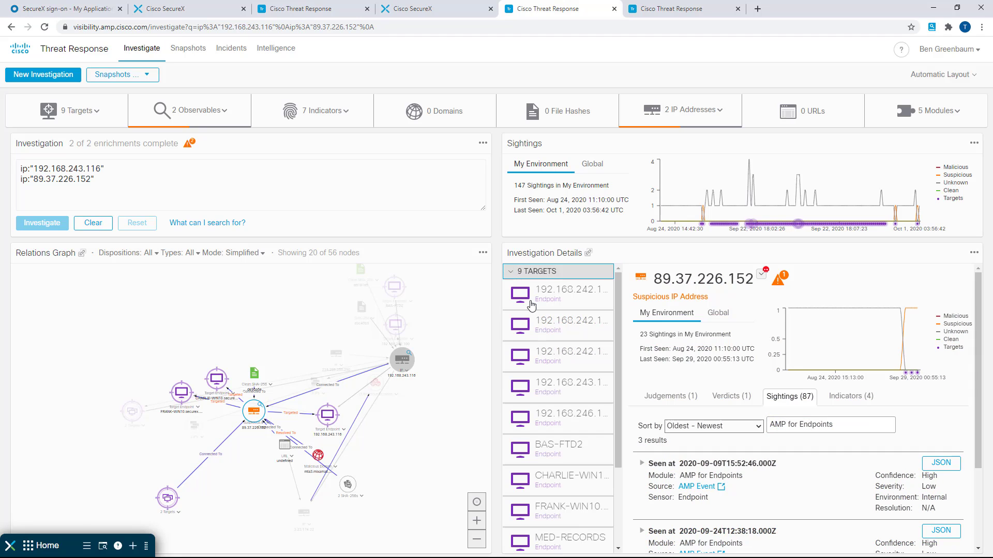
left_click(531, 305)
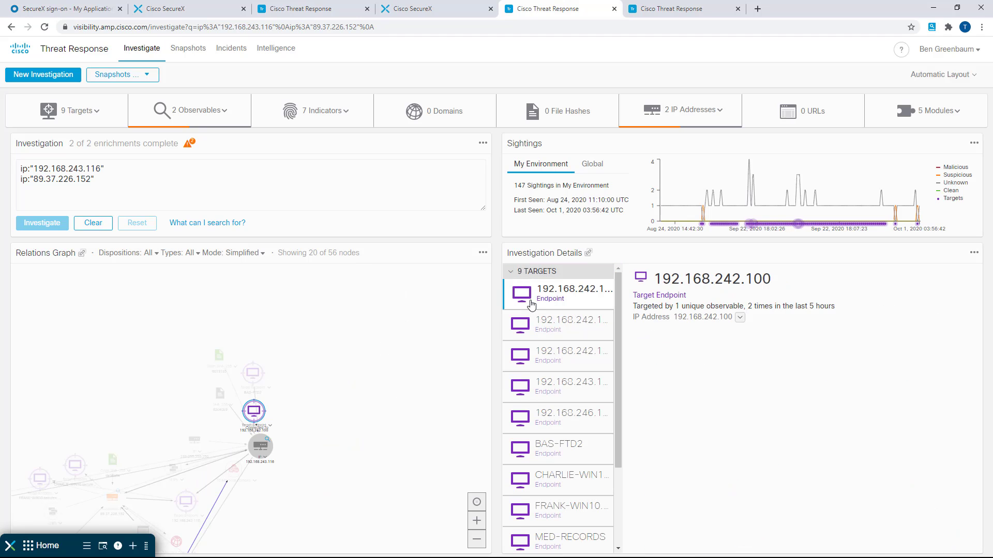
left_click(511, 272)
left_click(512, 385)
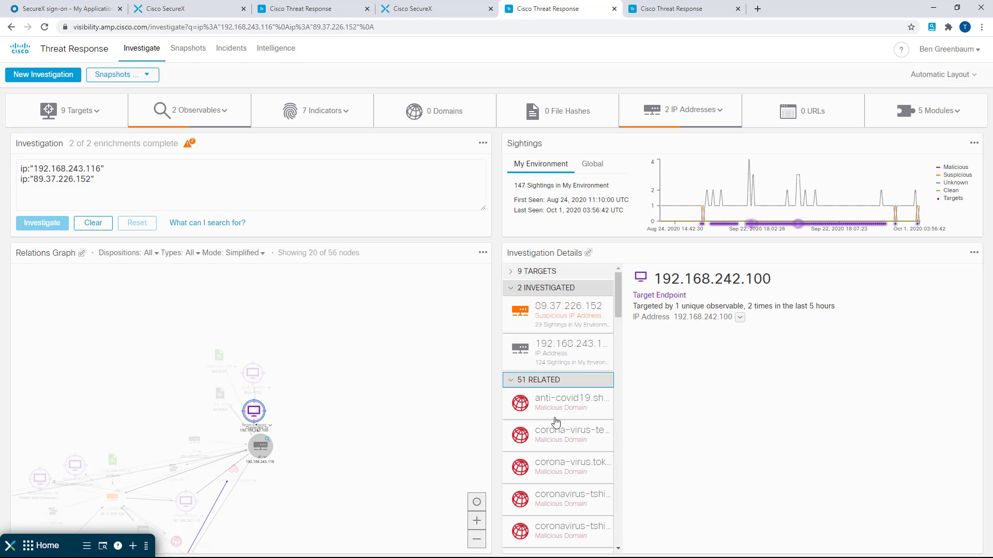
left_click(558, 429)
left_click(573, 491)
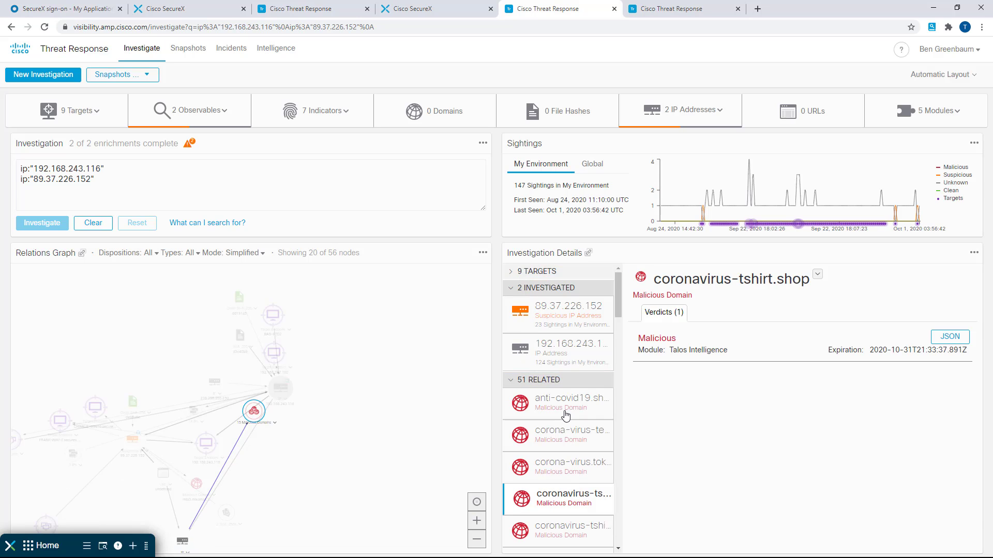